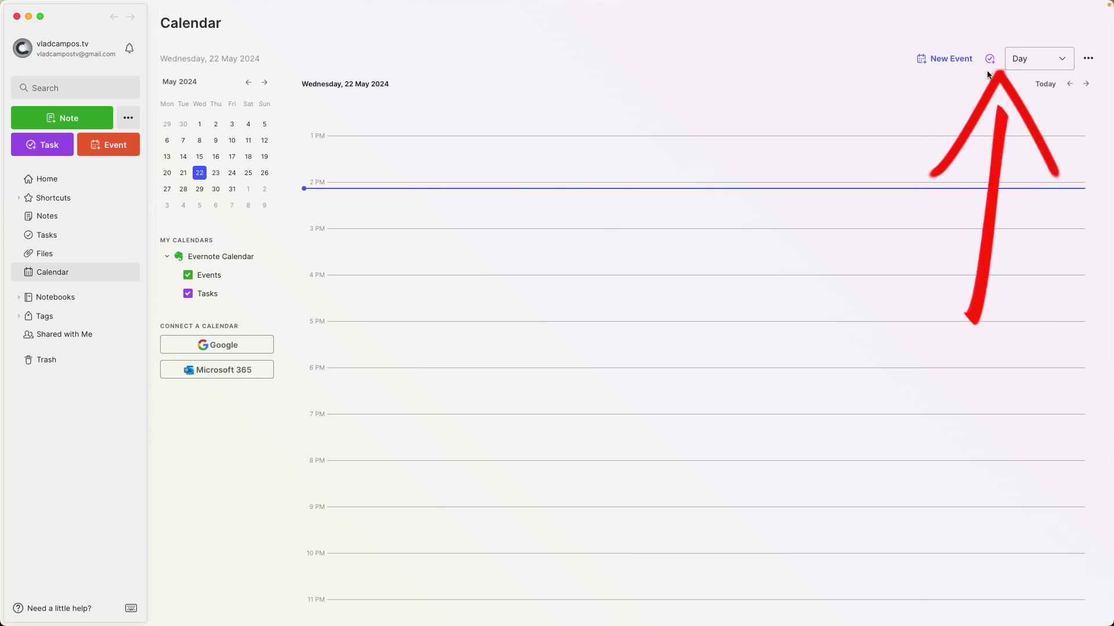
Show the Calendar's view options: Day, Week, Month and Schedule.
click(1024, 63)
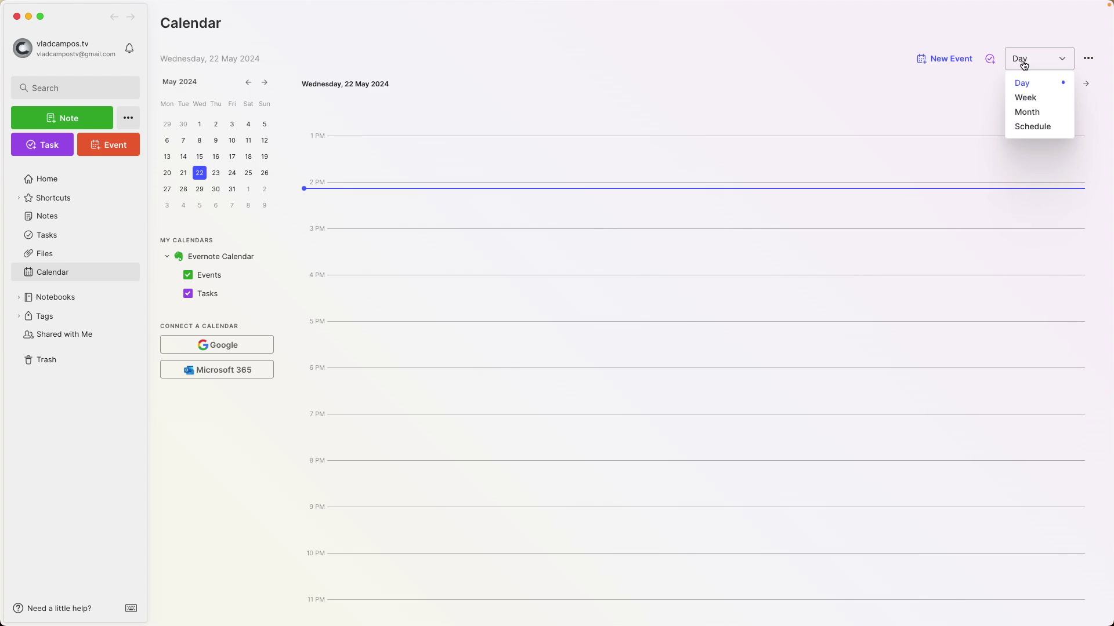
Switch the calendar to Week, Month, then back to Week 21, and start a new task.
click(1025, 97)
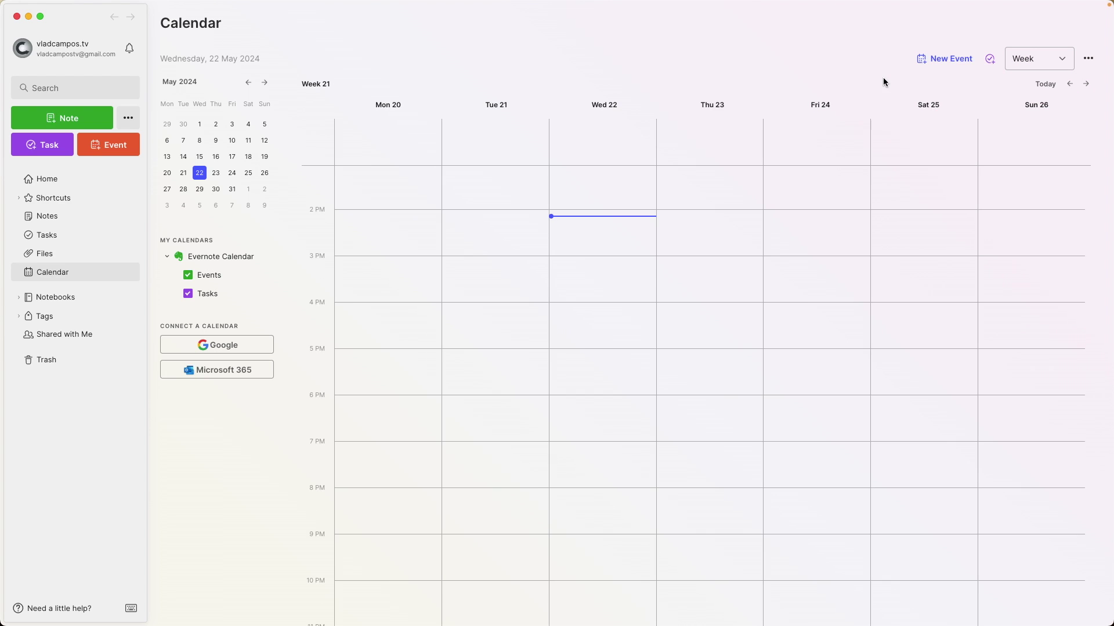
click(1017, 68)
click(1020, 112)
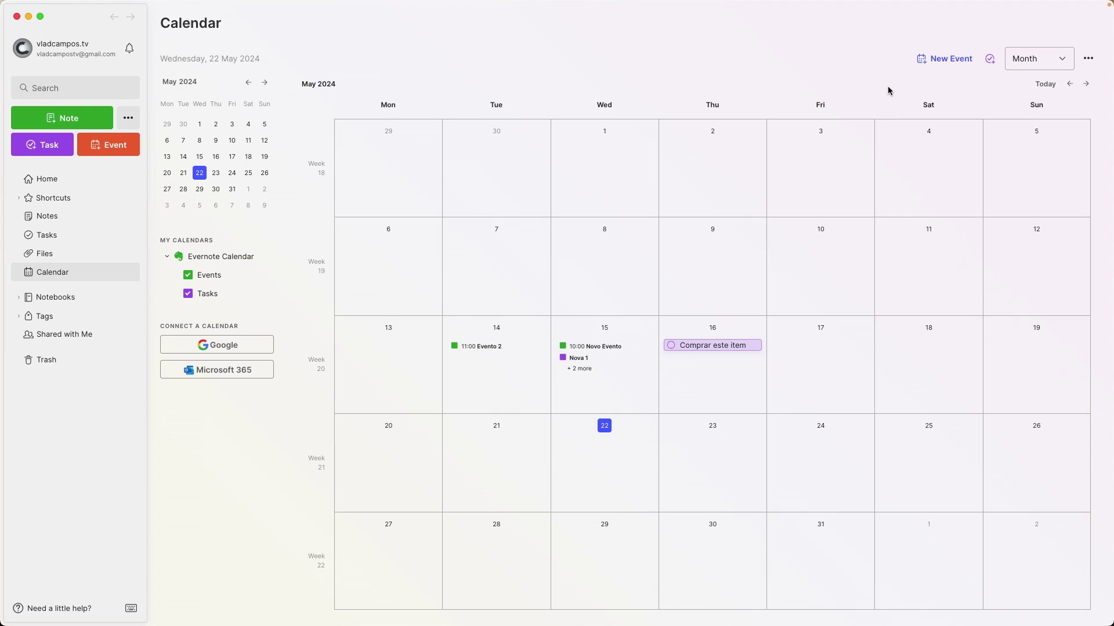
click(1014, 66)
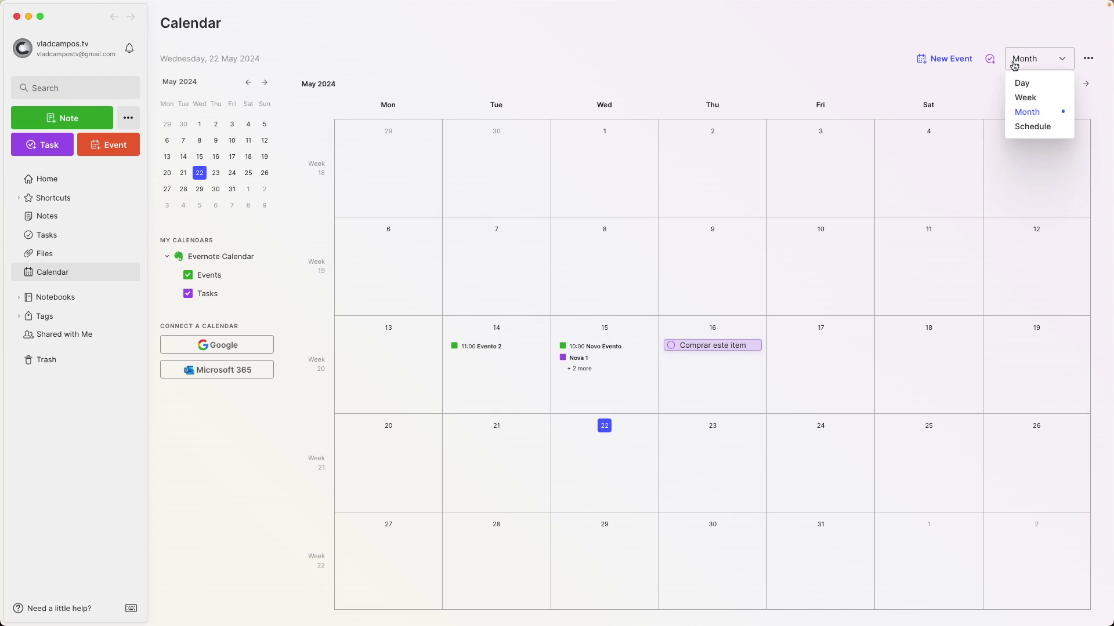
click(1021, 99)
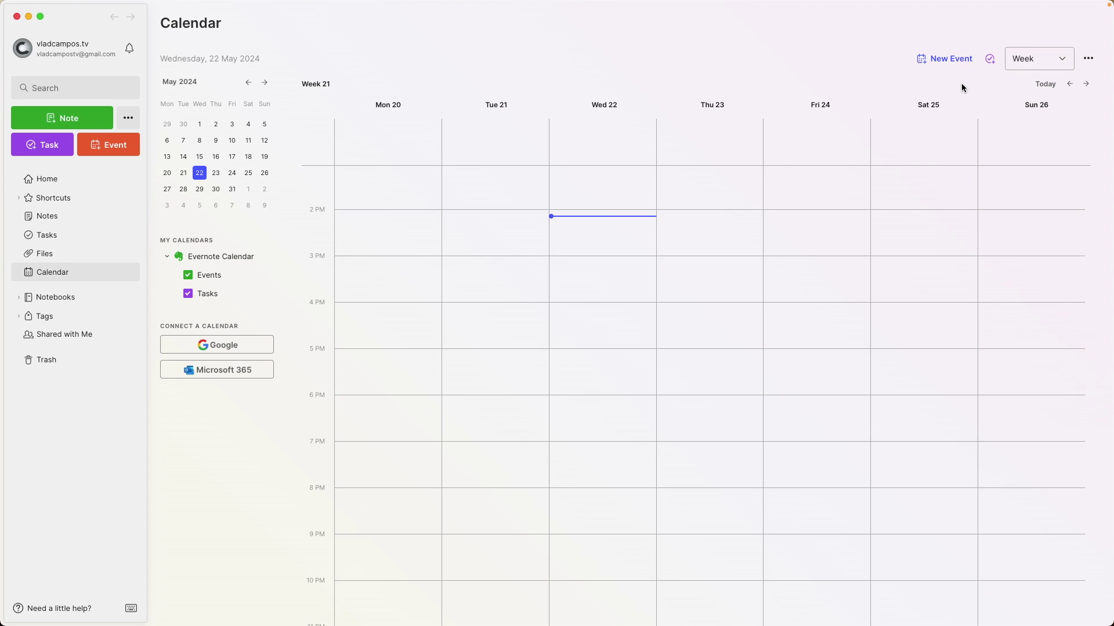
click(990, 61)
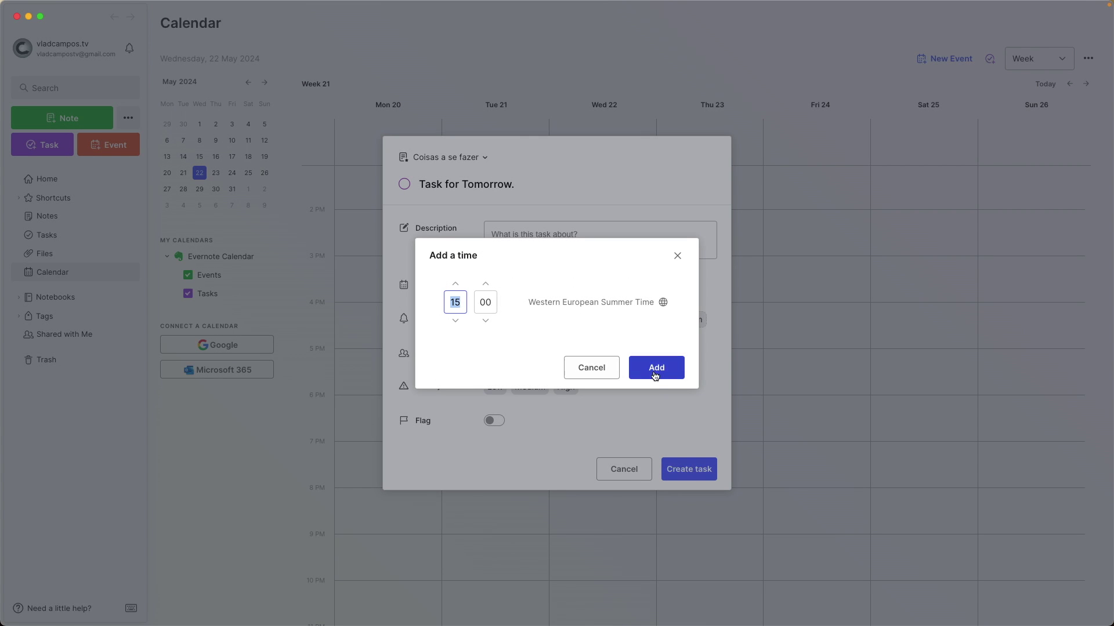
Create 'Task for Tomorrow.' due tomorrow, Thursday 23, at 3:00 PM.
click(655, 369)
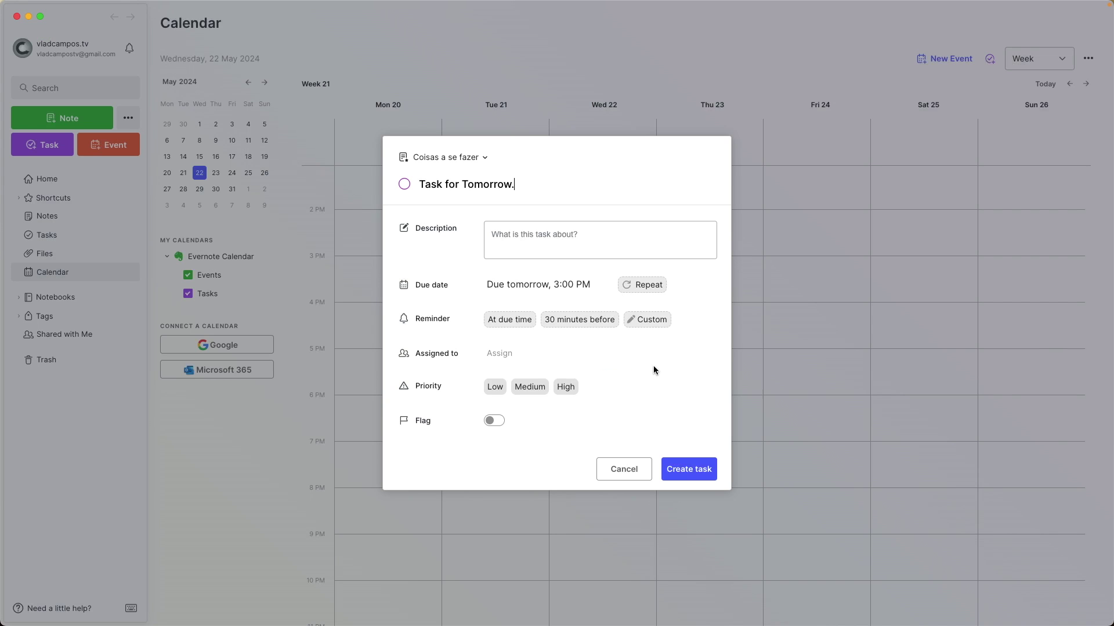
click(675, 467)
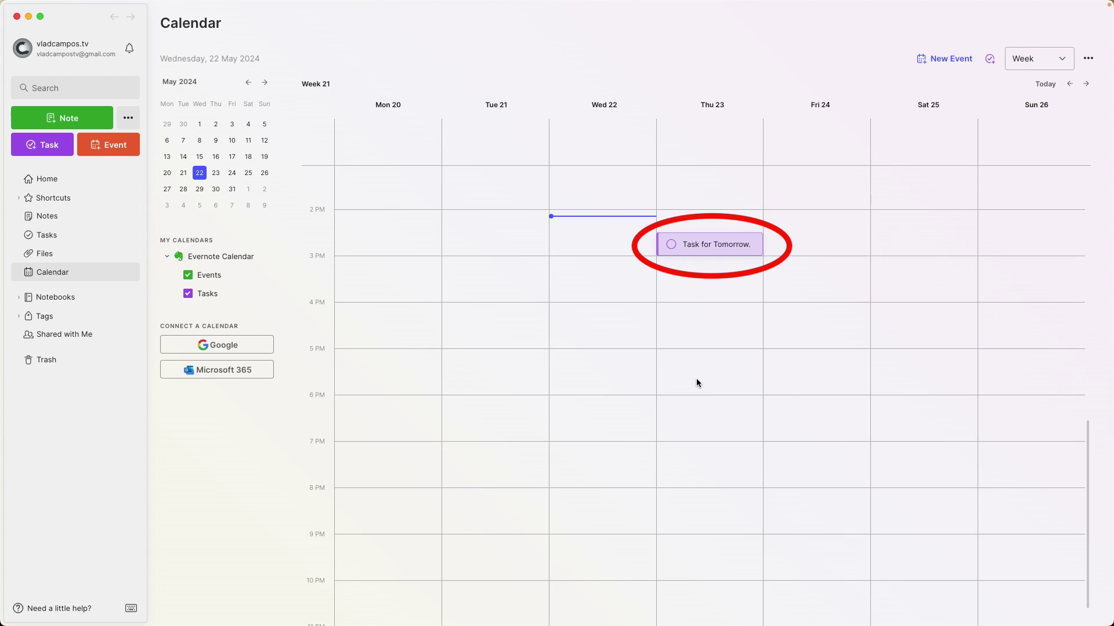
click(672, 247)
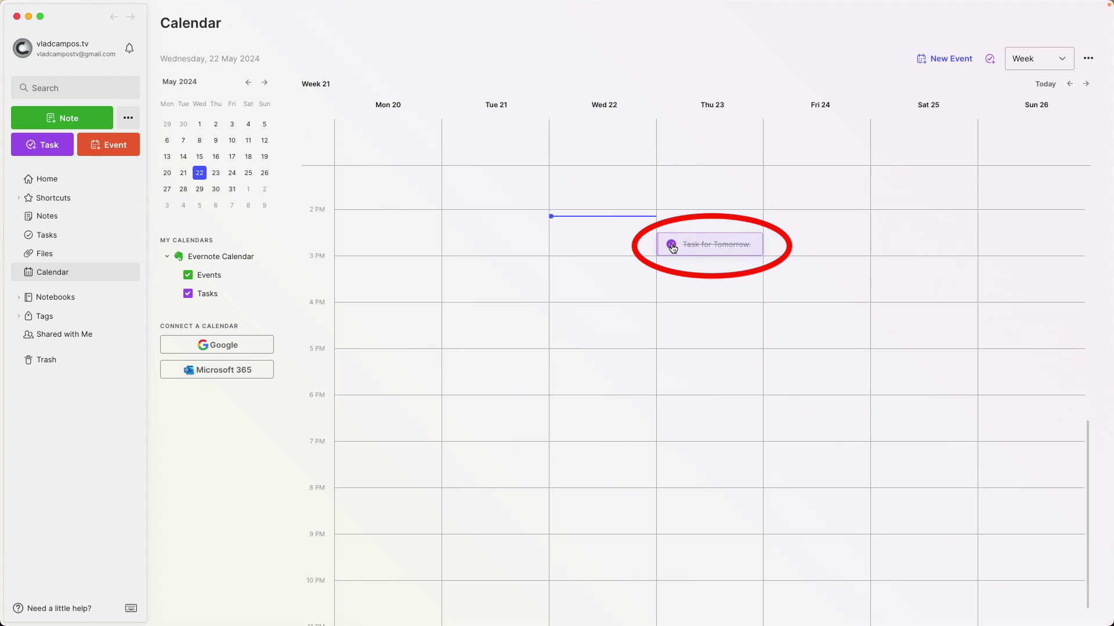
click(672, 245)
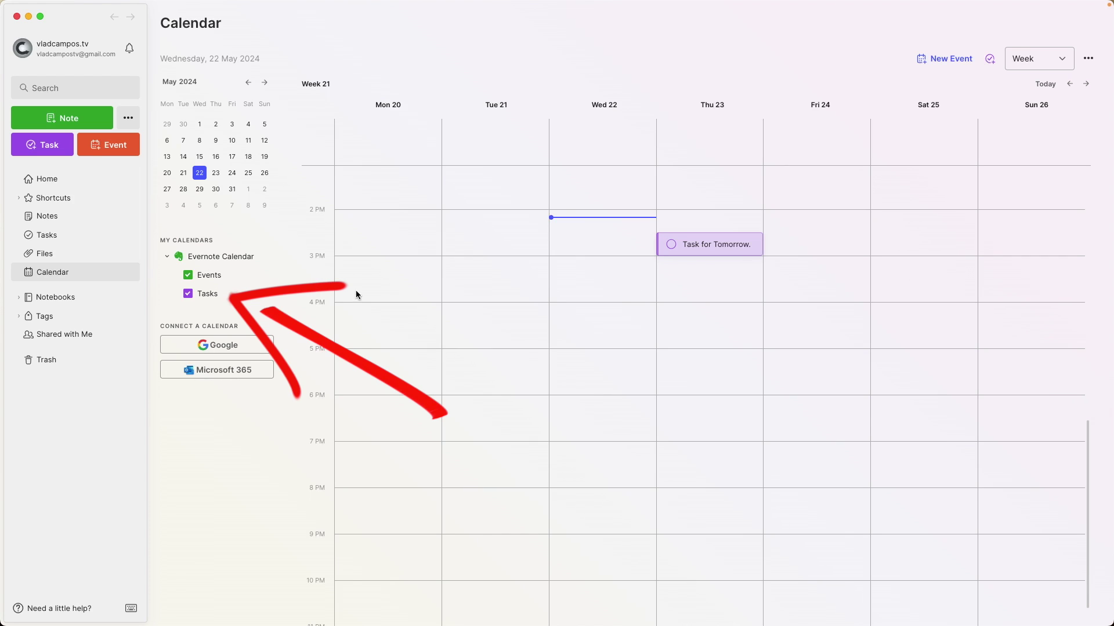
click(190, 296)
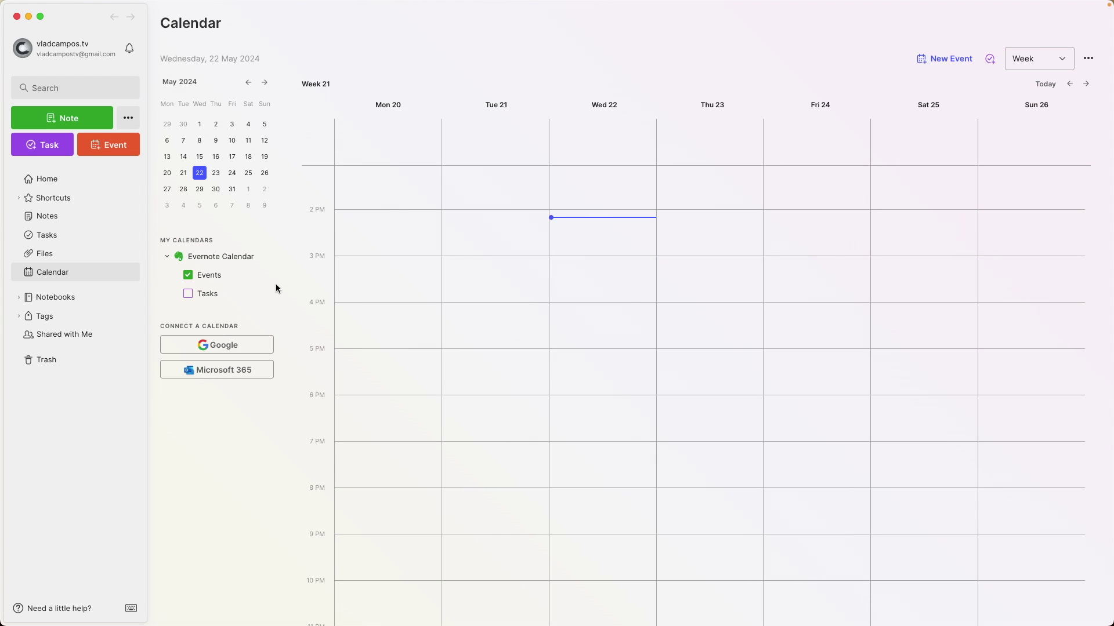
click(190, 296)
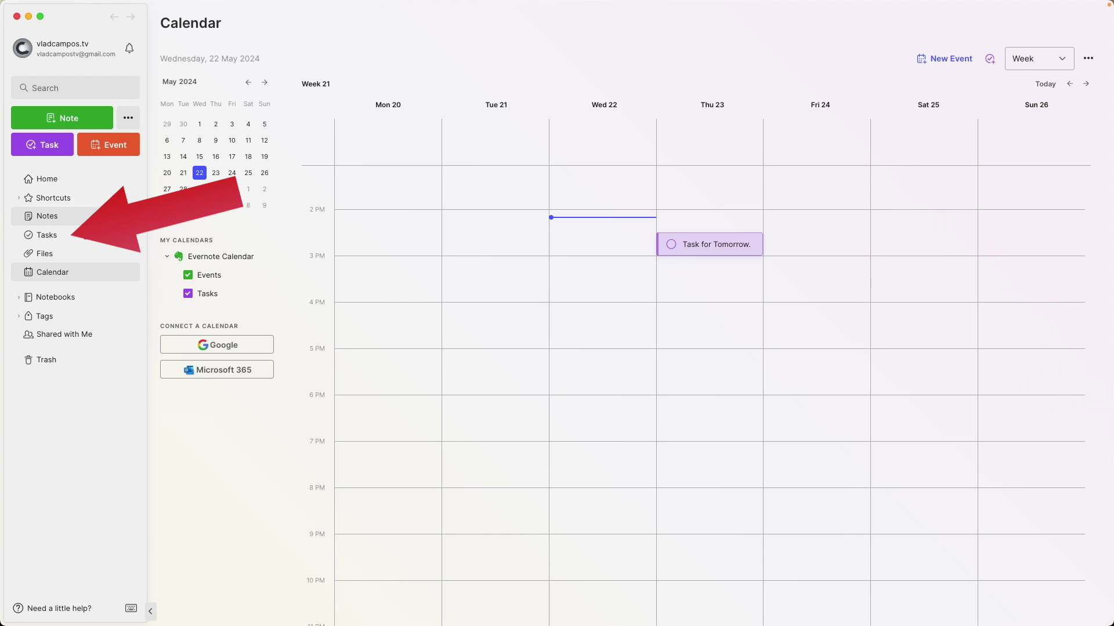
View all 10 tasks, preview and close the calendar, then show the Notes list.
click(75, 236)
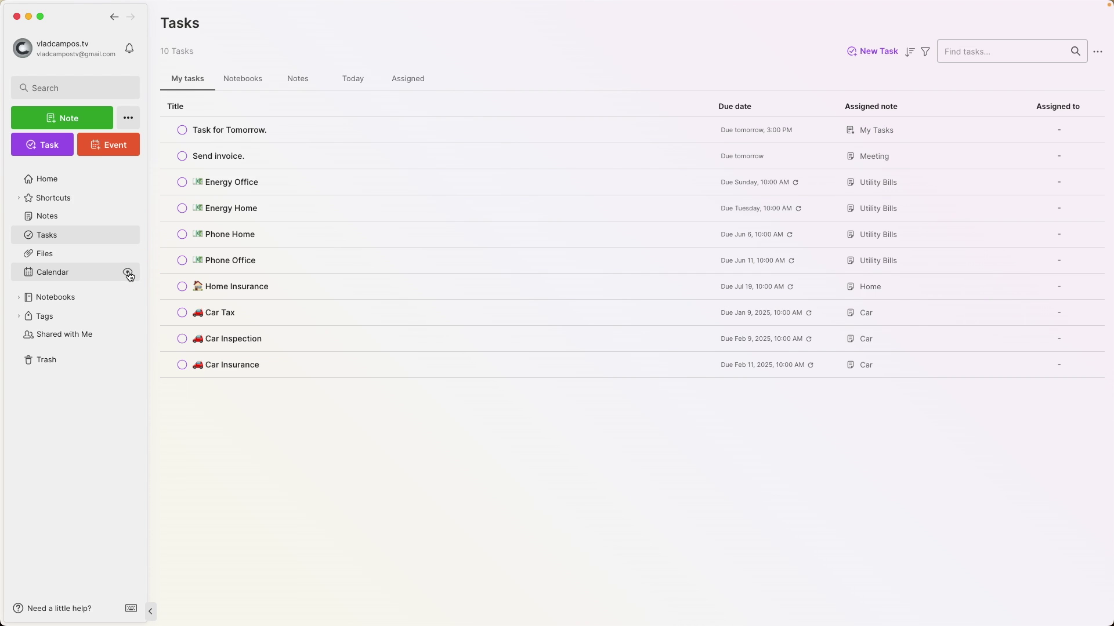
click(128, 272)
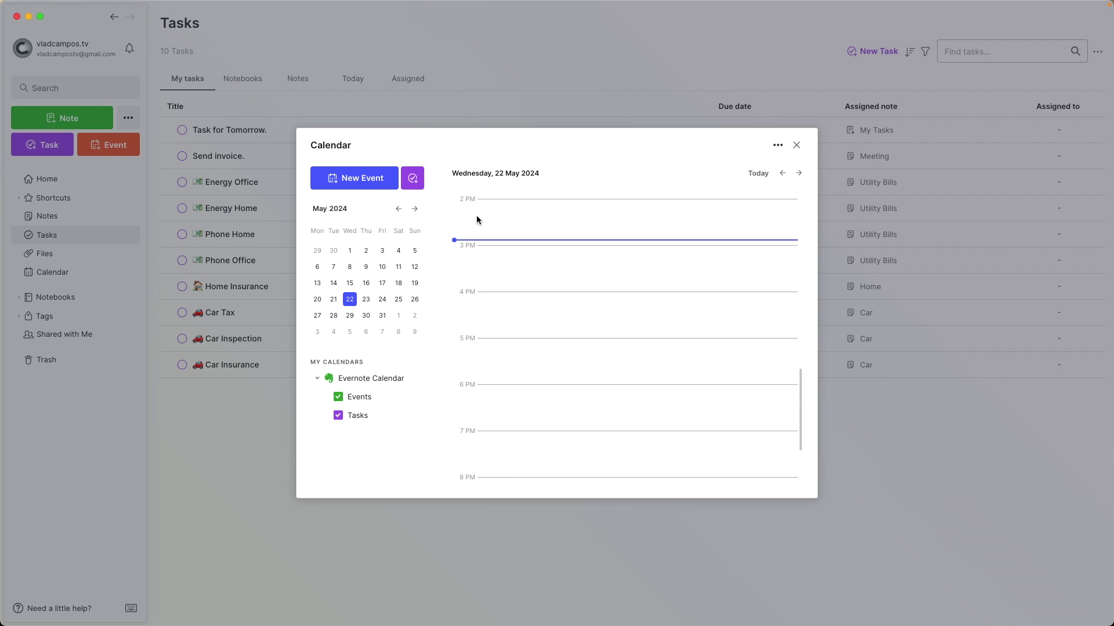
click(796, 145)
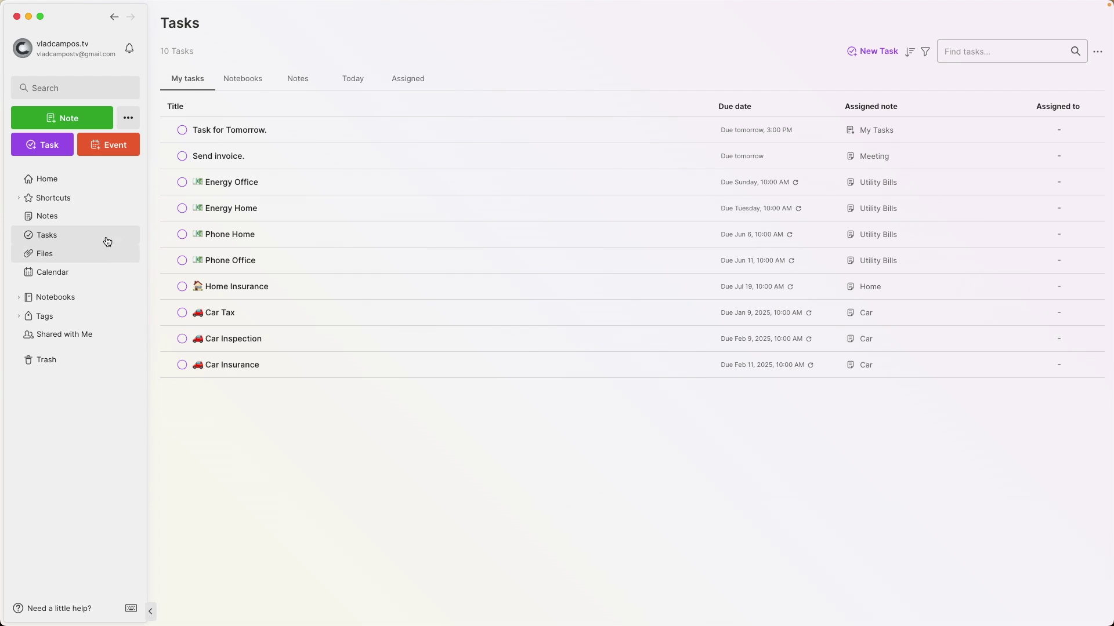
click(84, 225)
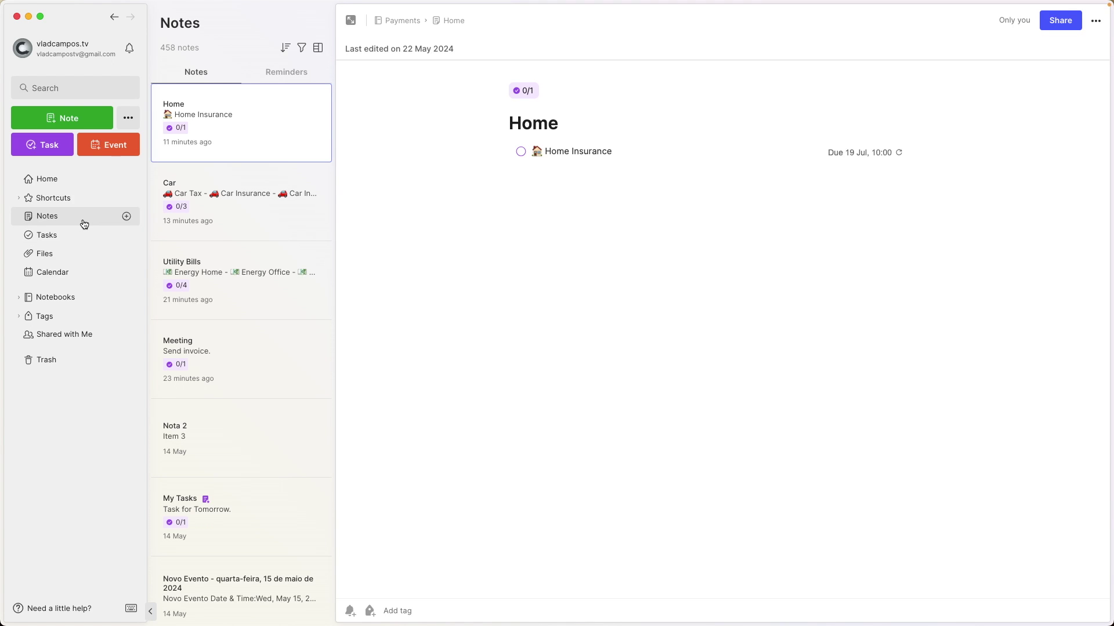
Show the Tags panel listing all 183 tags beside the Home note.
click(78, 317)
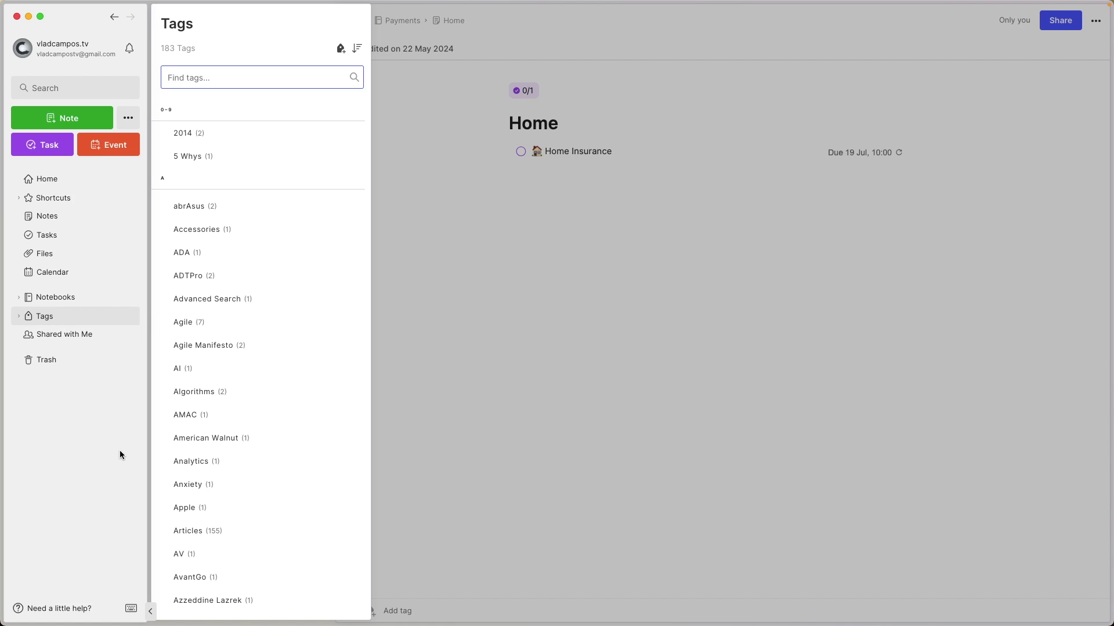
Close the Tags panel and return to the list of 10 tasks.
click(60, 320)
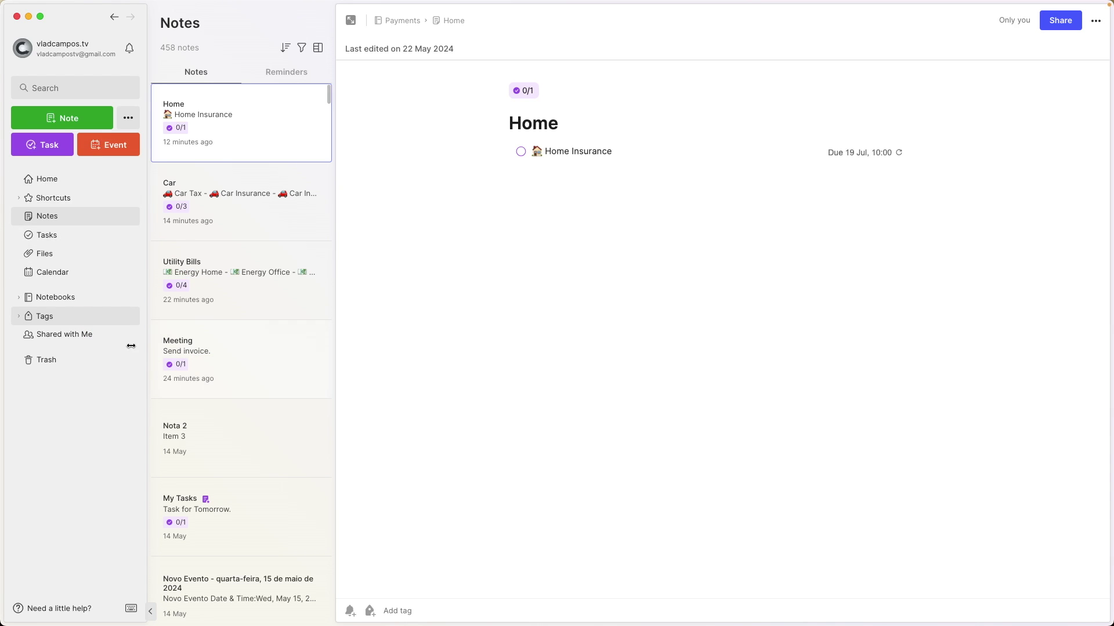
click(87, 237)
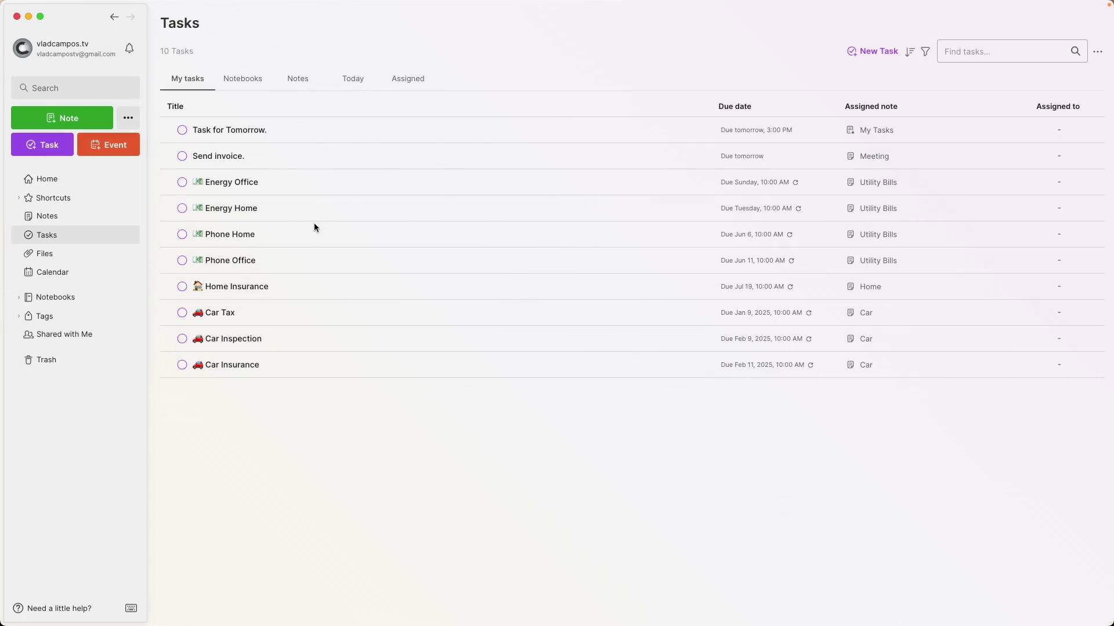
Give the 'Send invoice.' task High priority.
click(252, 156)
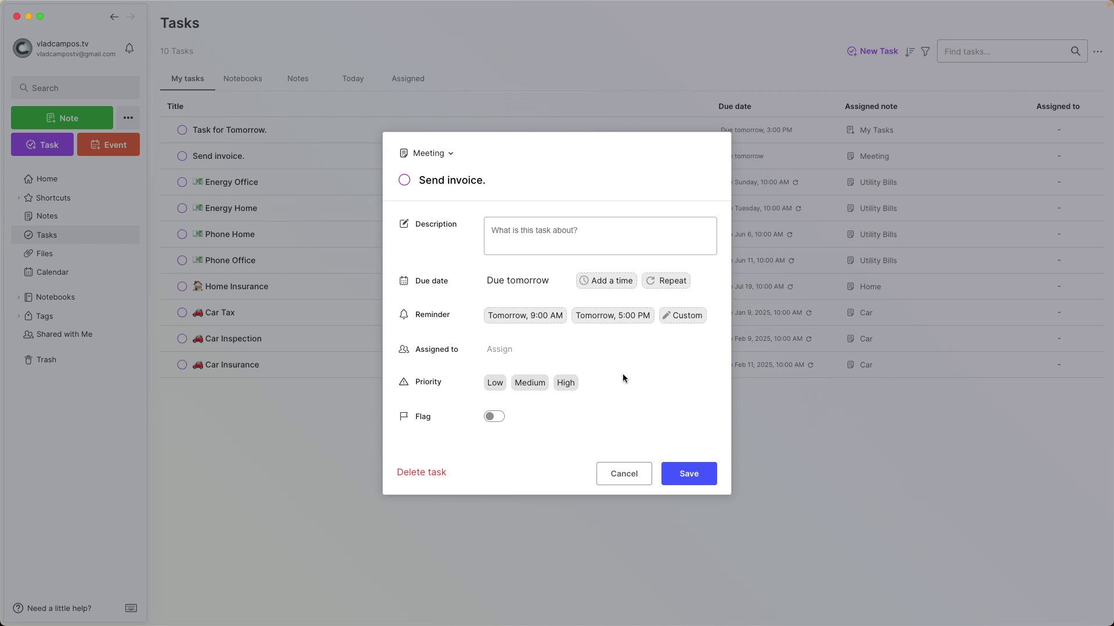
click(566, 384)
click(689, 476)
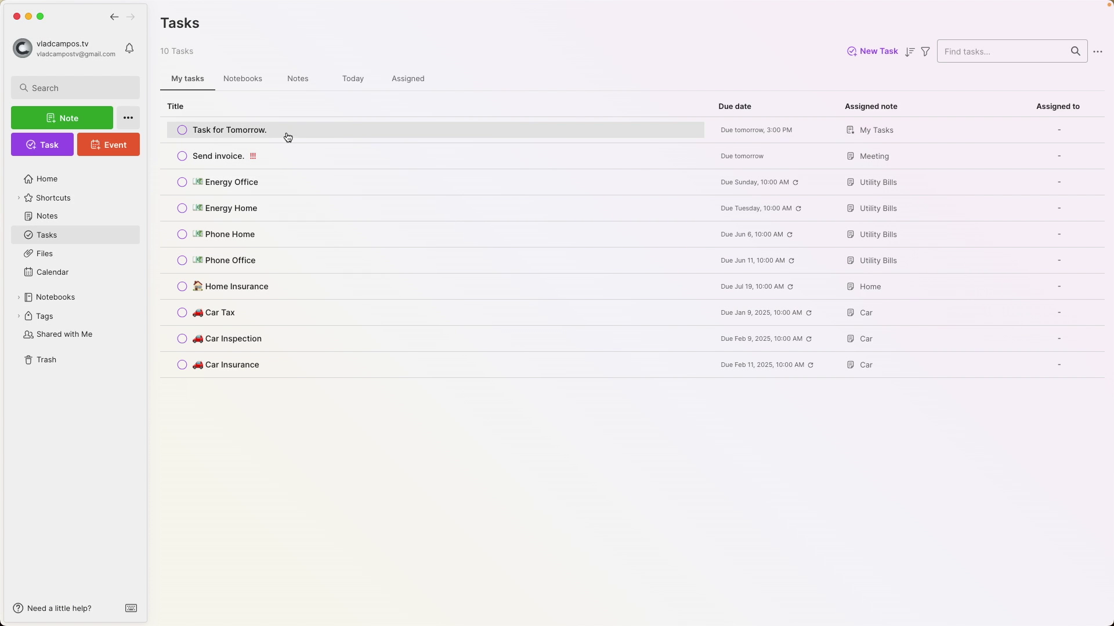
Give 'Task for Tomorrow.' Medium priority.
click(282, 129)
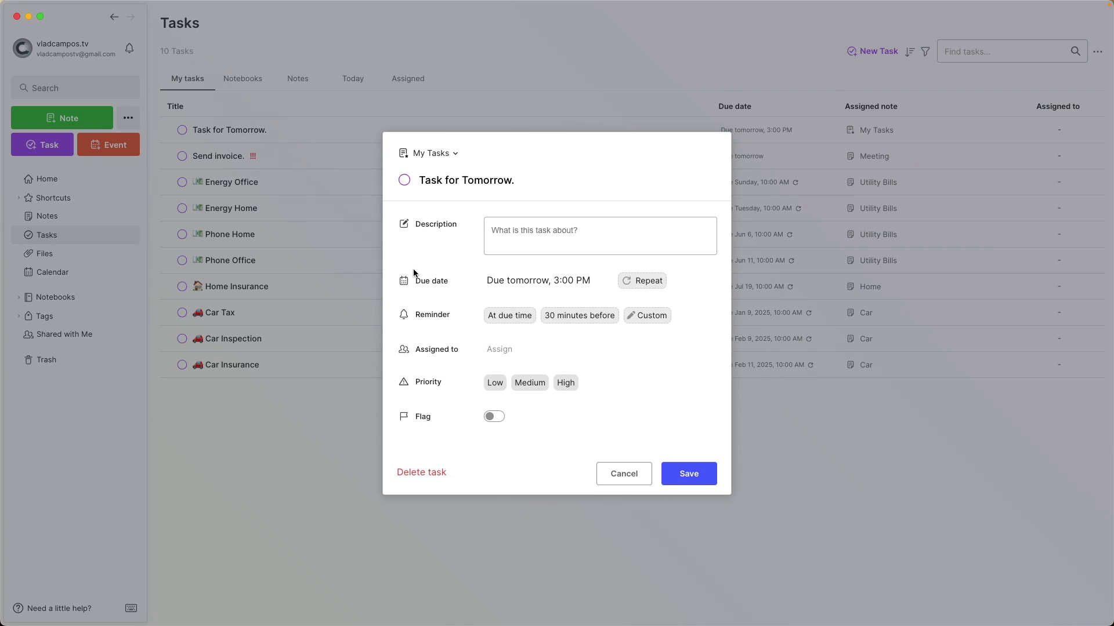
click(531, 382)
click(689, 475)
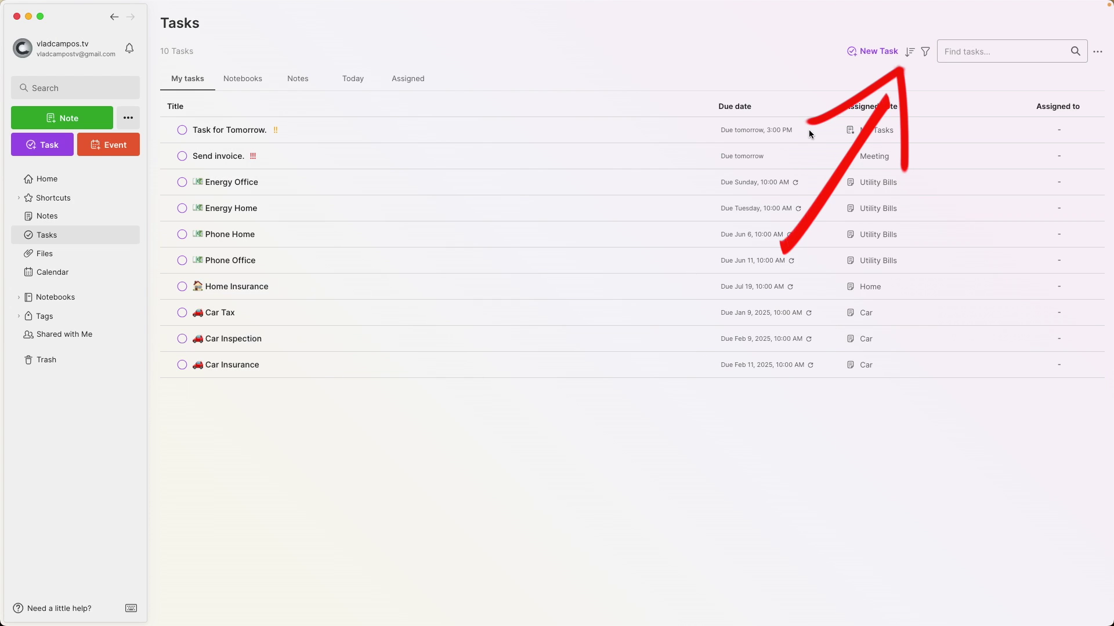
Sort tasks by priority, then due date, and group them by notebook.
click(909, 54)
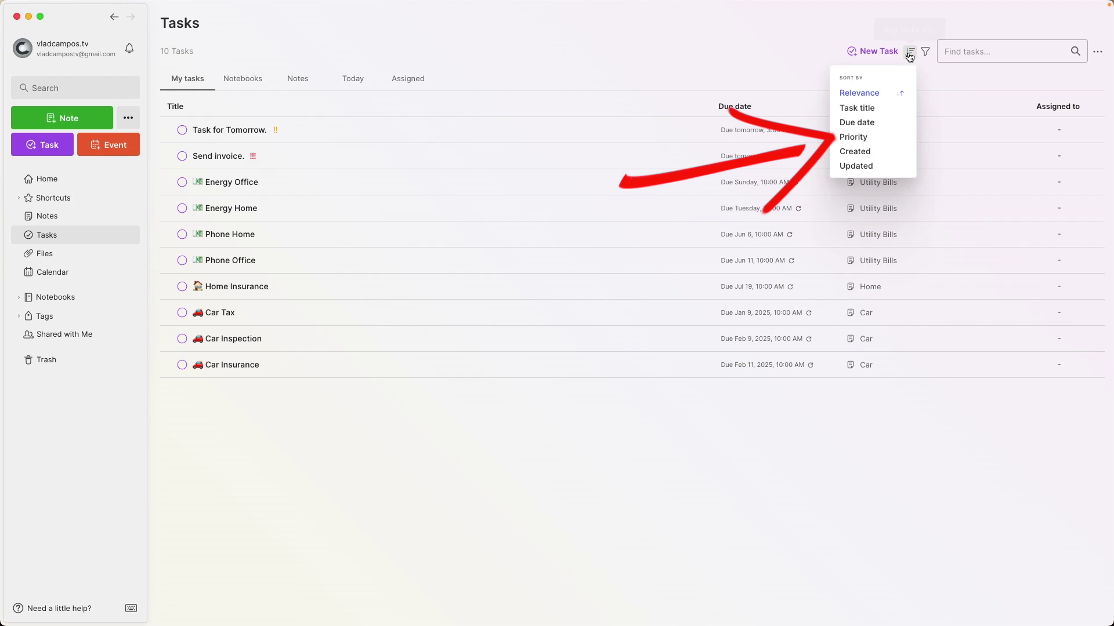
click(888, 138)
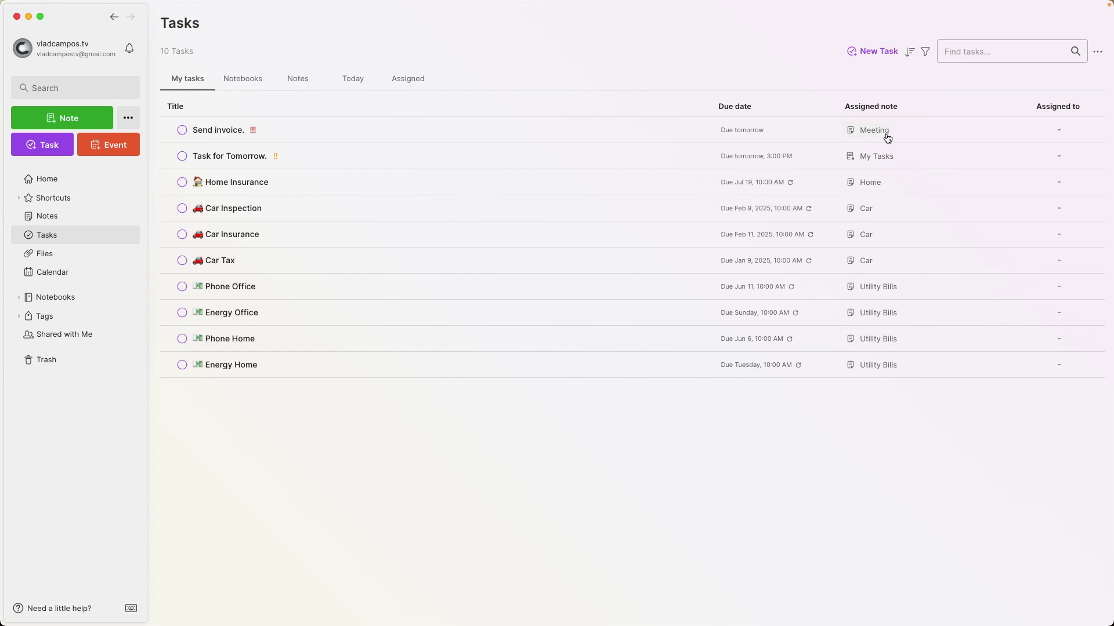
click(910, 54)
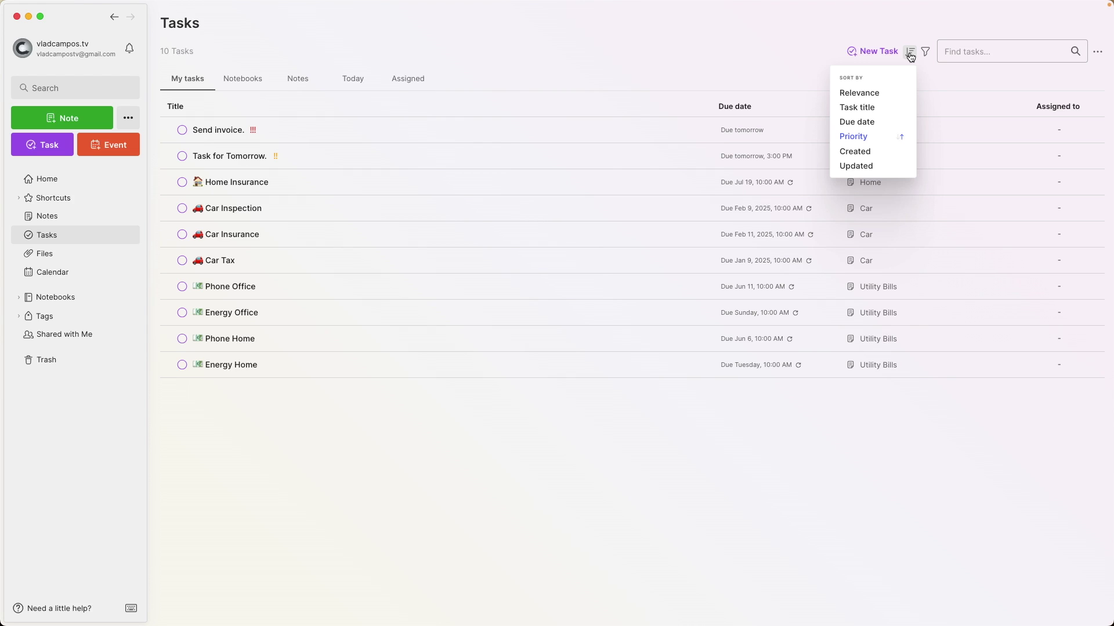
click(882, 122)
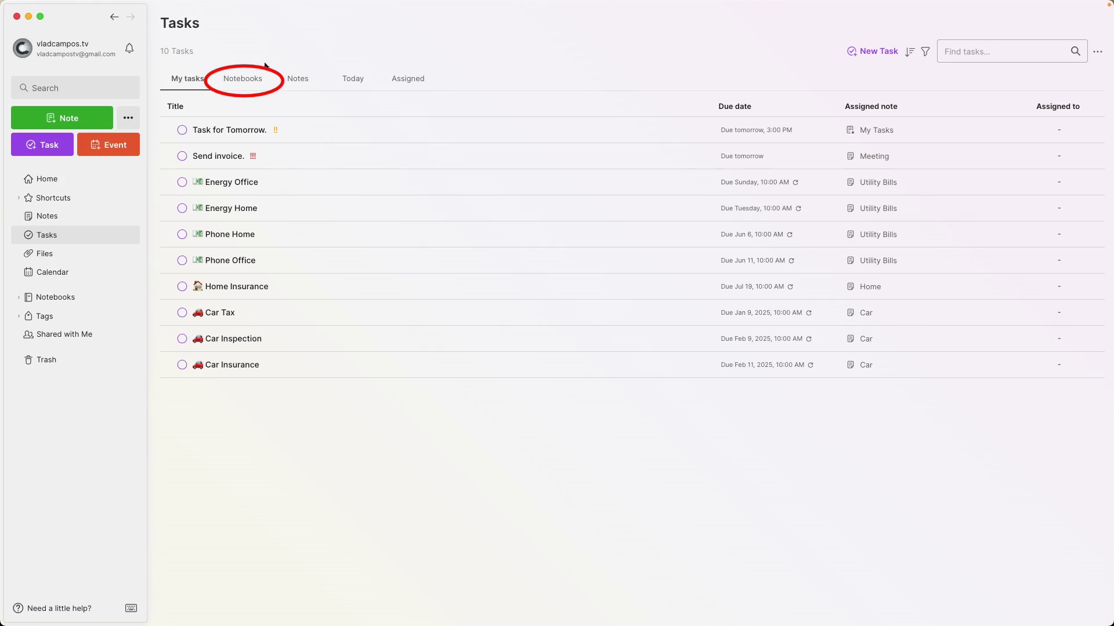
click(244, 80)
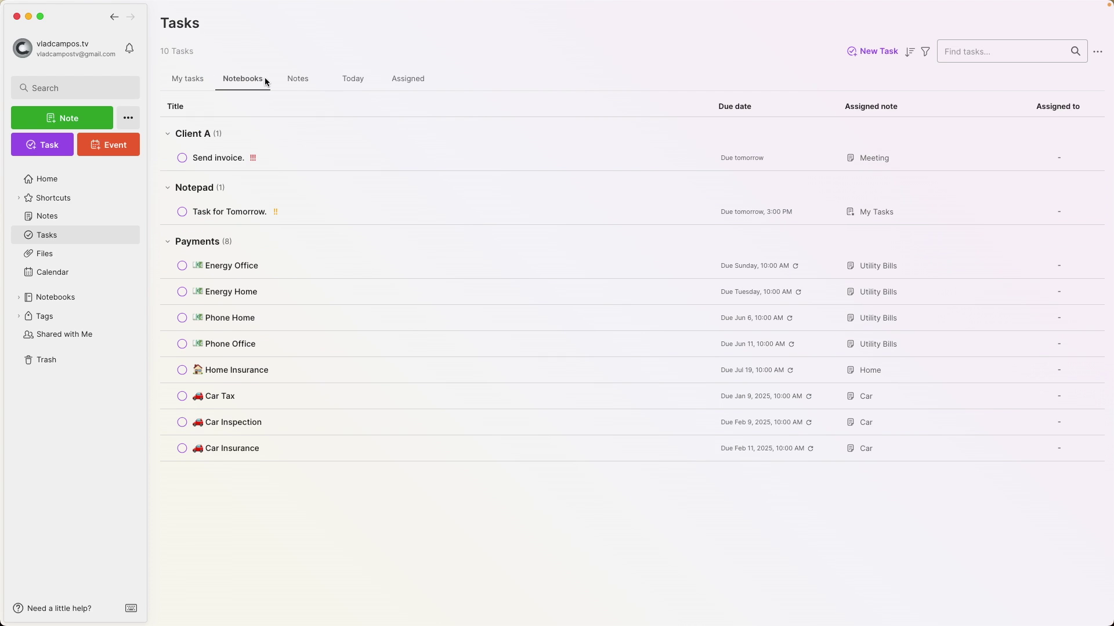